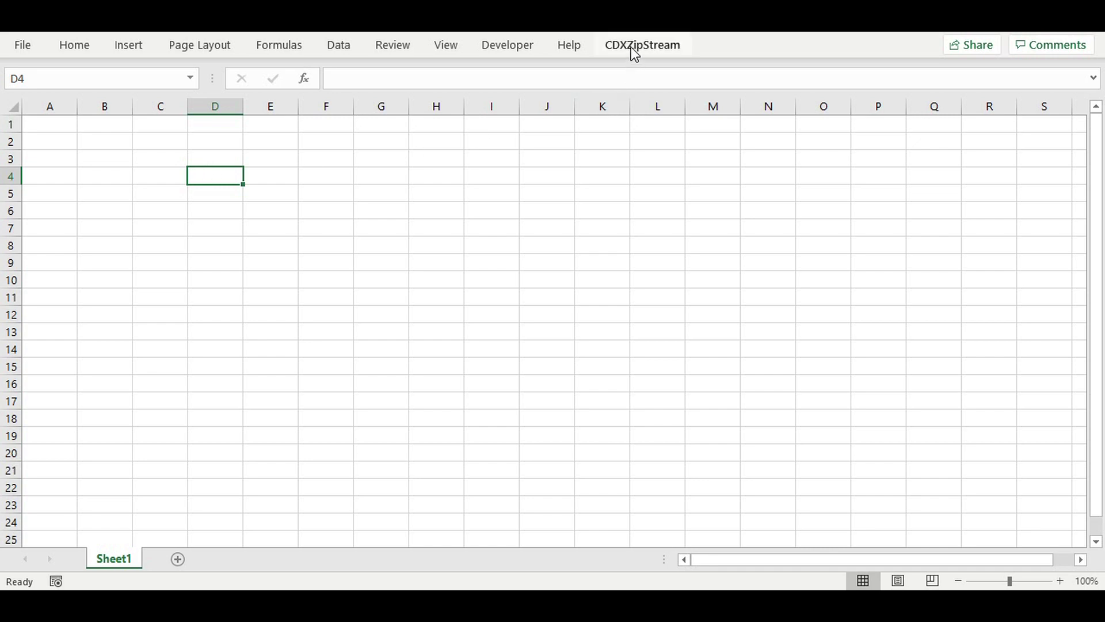
Step: From cell D4's CDXZipStream Functions submenu, open the Insert CDXLocateHere Function dialog
right_click(216, 179)
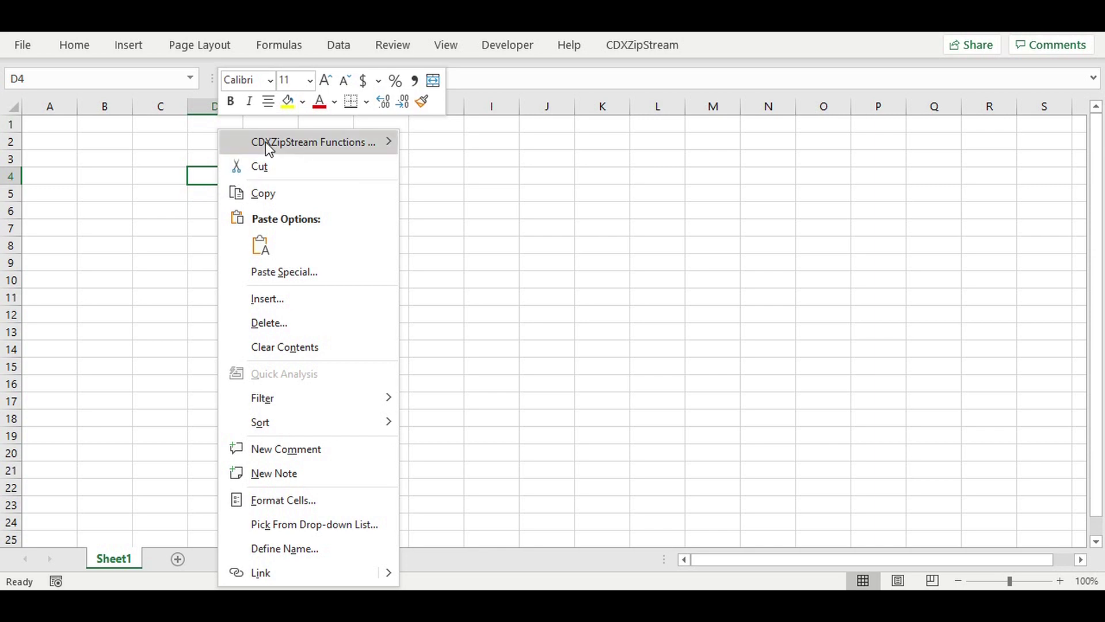
mouse_move(266, 144)
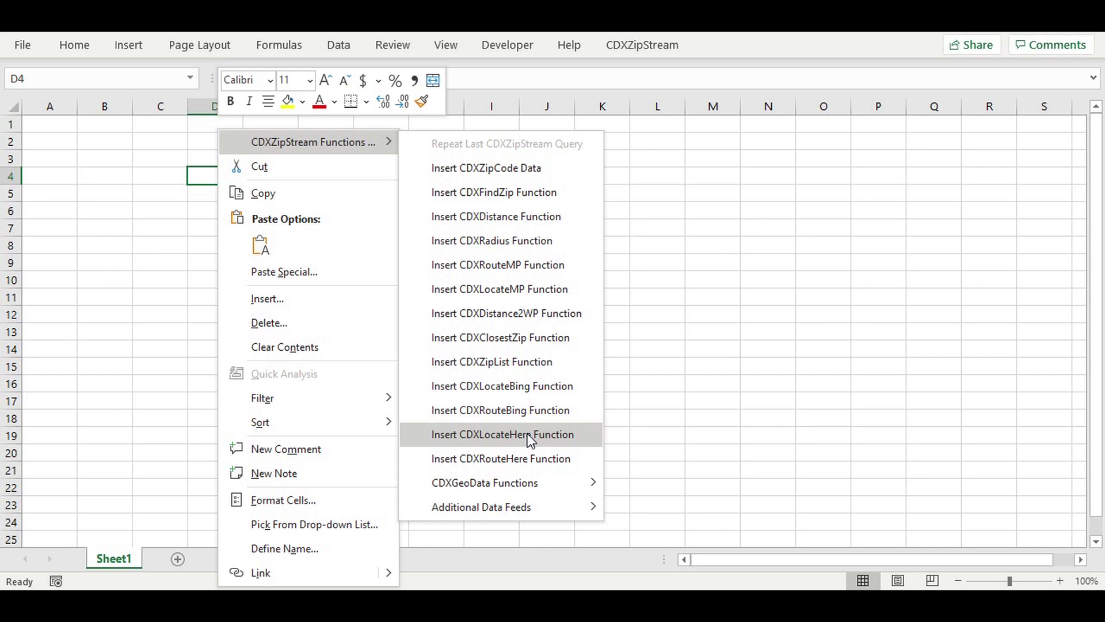
left_click(528, 433)
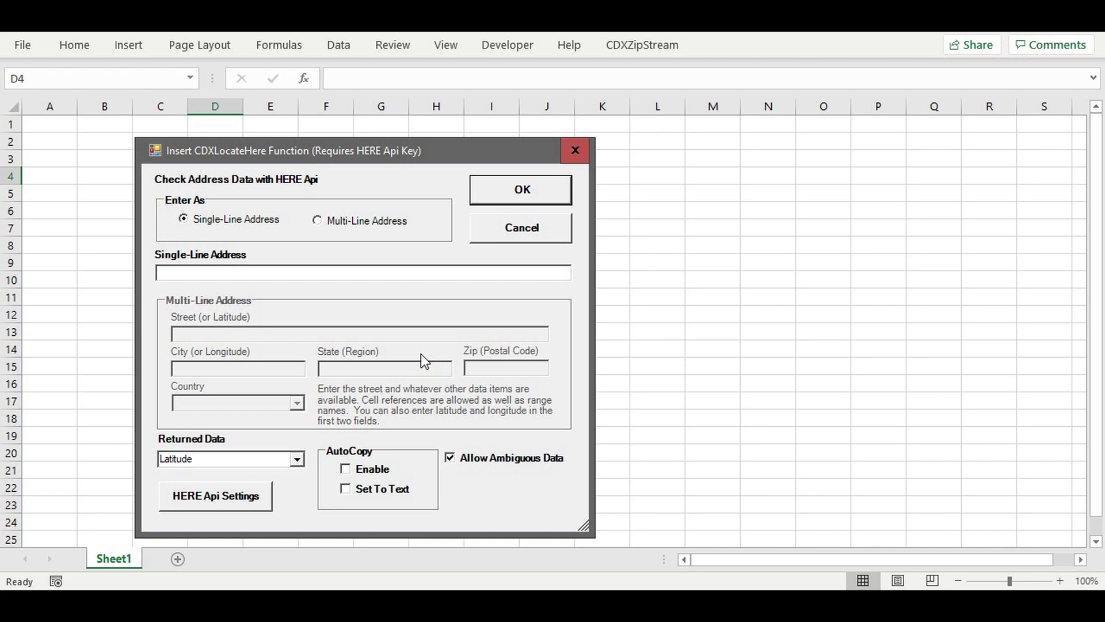
Step: Geocode the pasted New Jersey street address as a single-line address, returning Latitude 40.82653 in D4
left_click(195, 272)
left_click(298, 459)
scroll(298, 488, "up", 1)
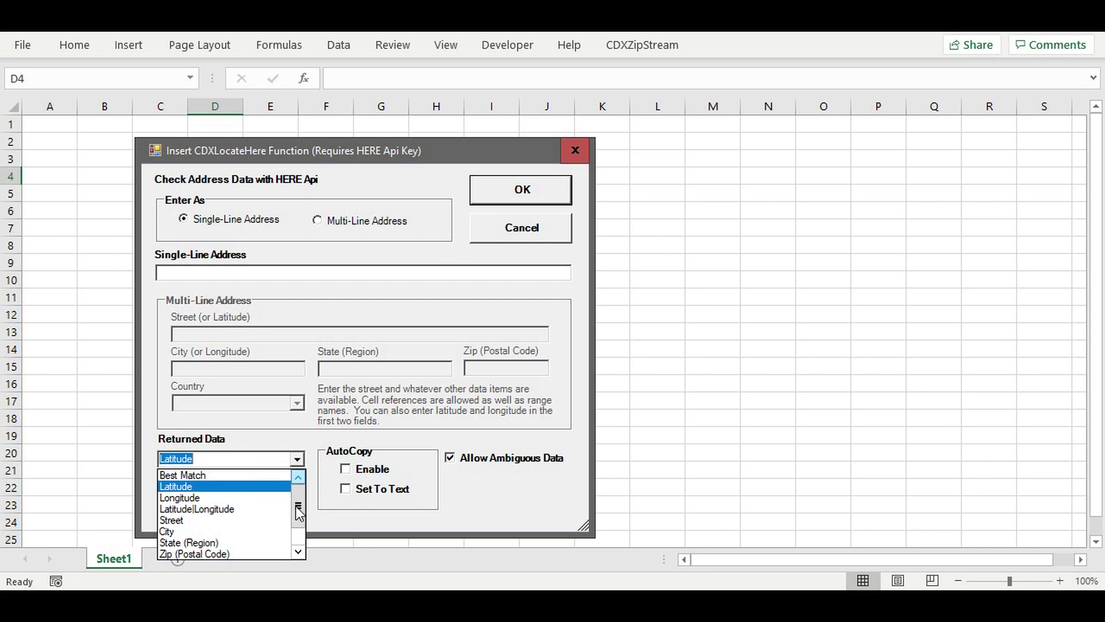
left_click_drag(296, 506, 286, 481)
left_click(224, 432)
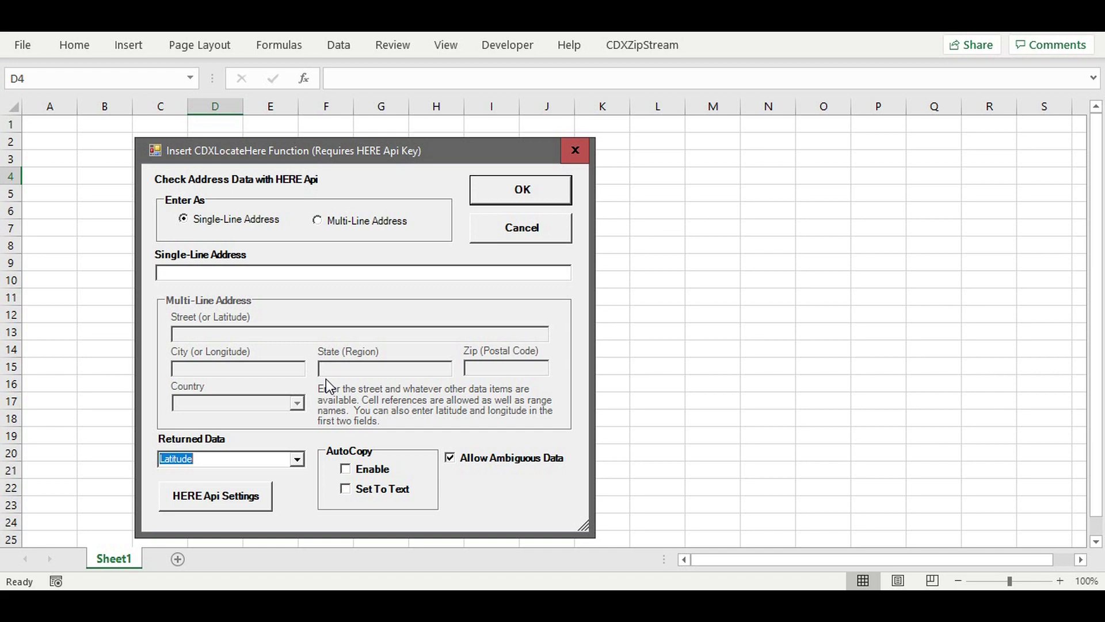
left_click(203, 273)
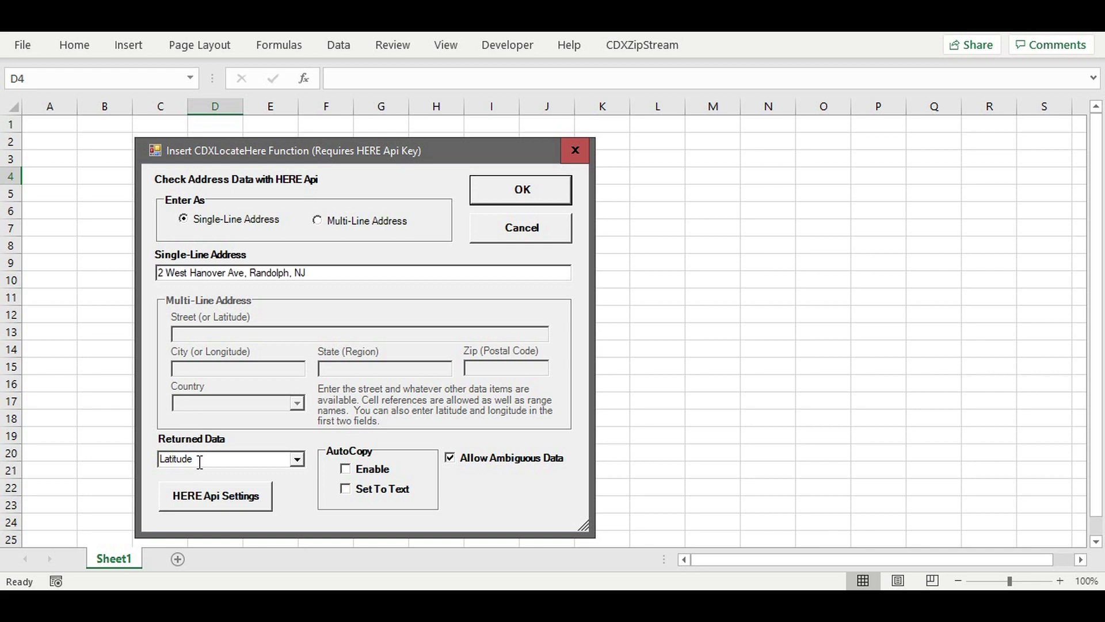
left_click(527, 194)
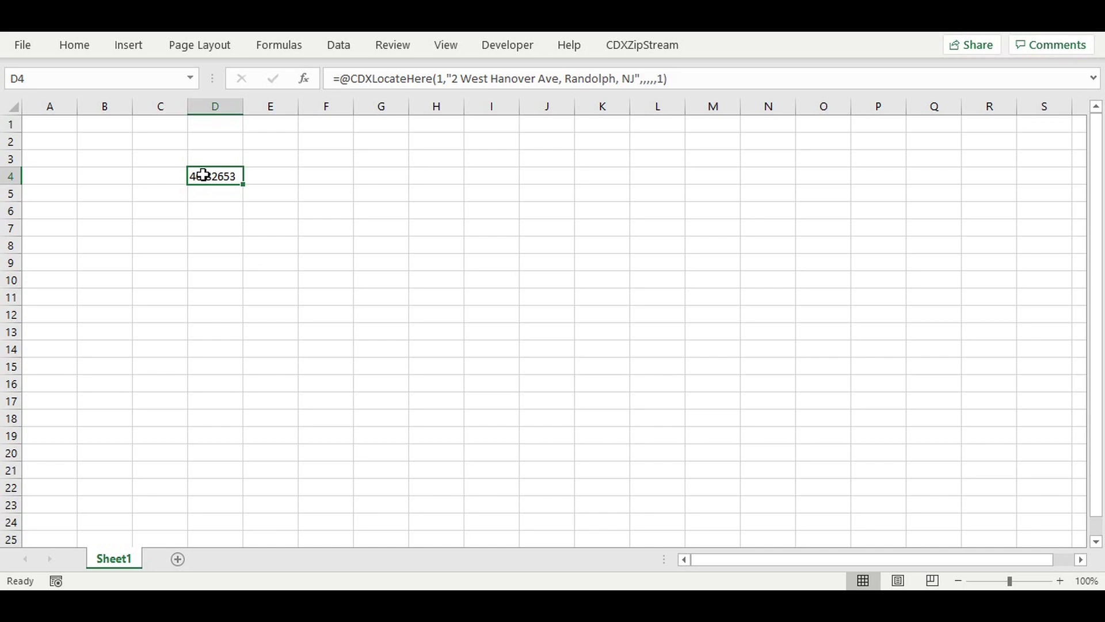
Step: Copy D4's formula to E4 and change its first argument from 1 to 2 for longitude
key("ctrl+c")
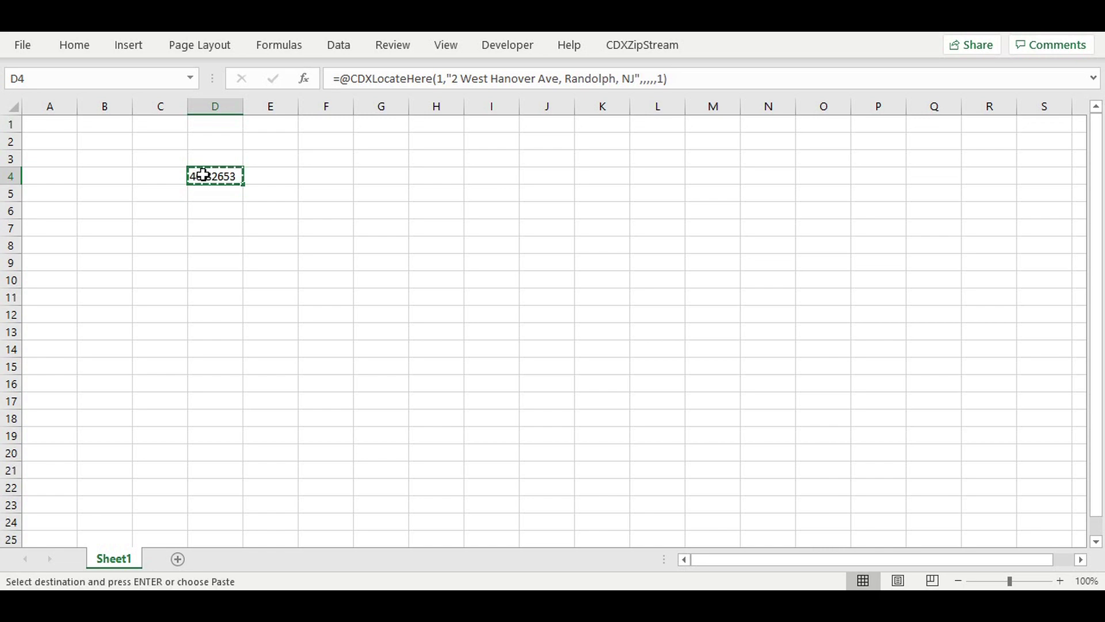
left_click(267, 178)
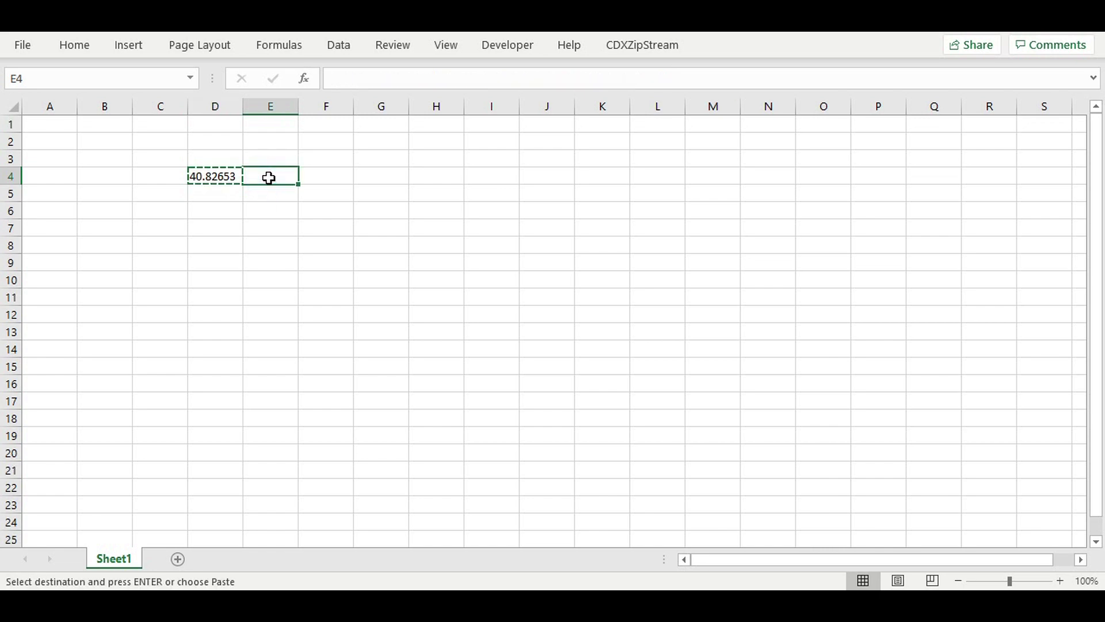
key("ctrl+v")
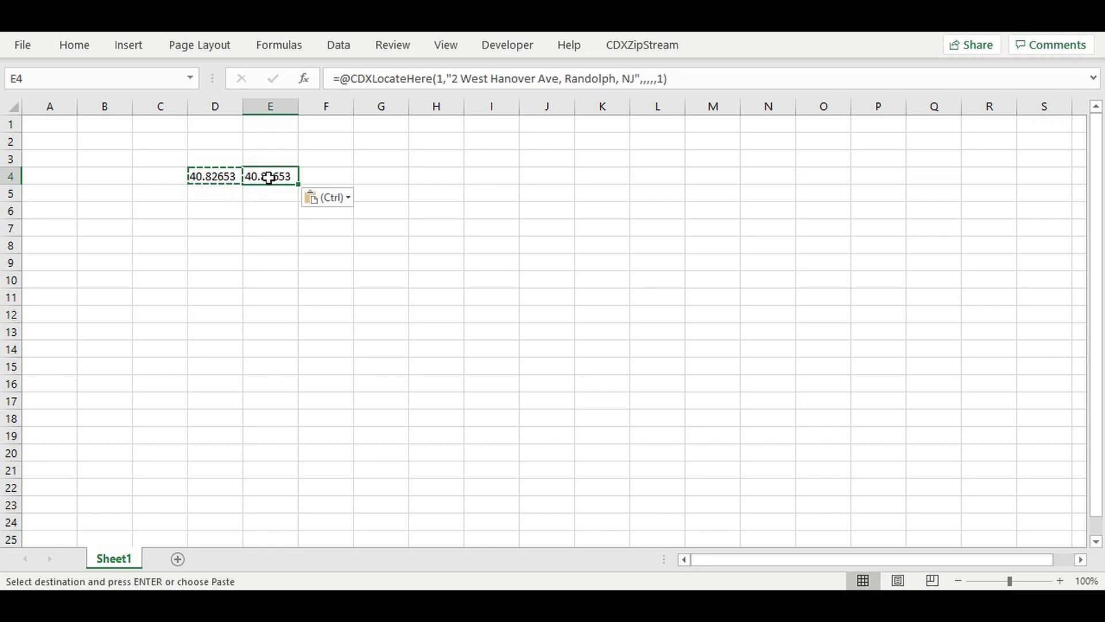
left_click_drag(697, 78, 295, 77)
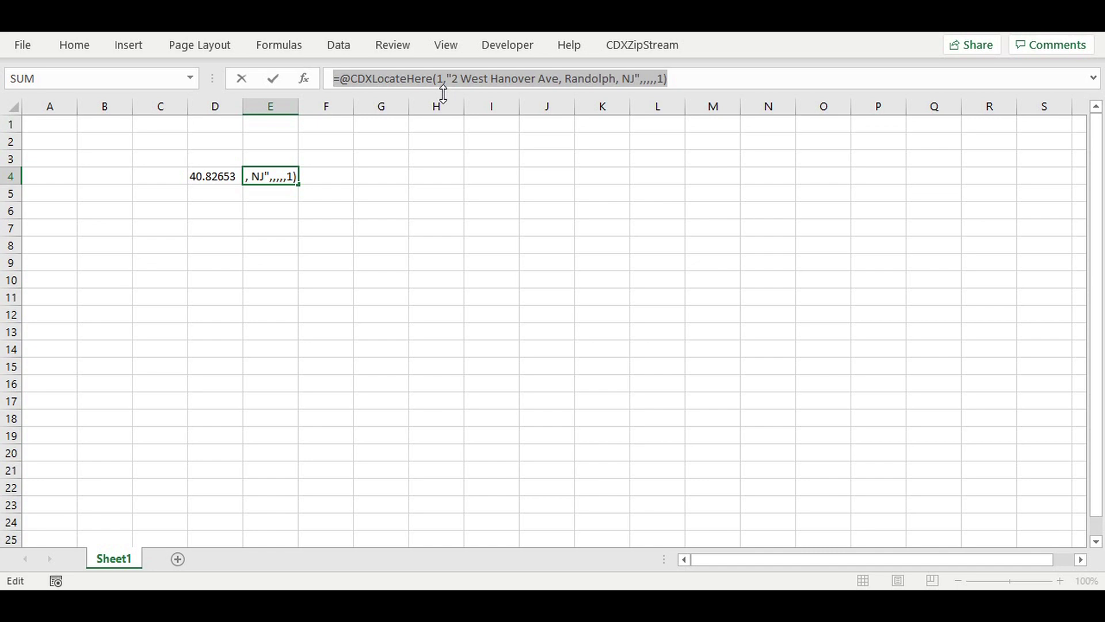
left_click(441, 81)
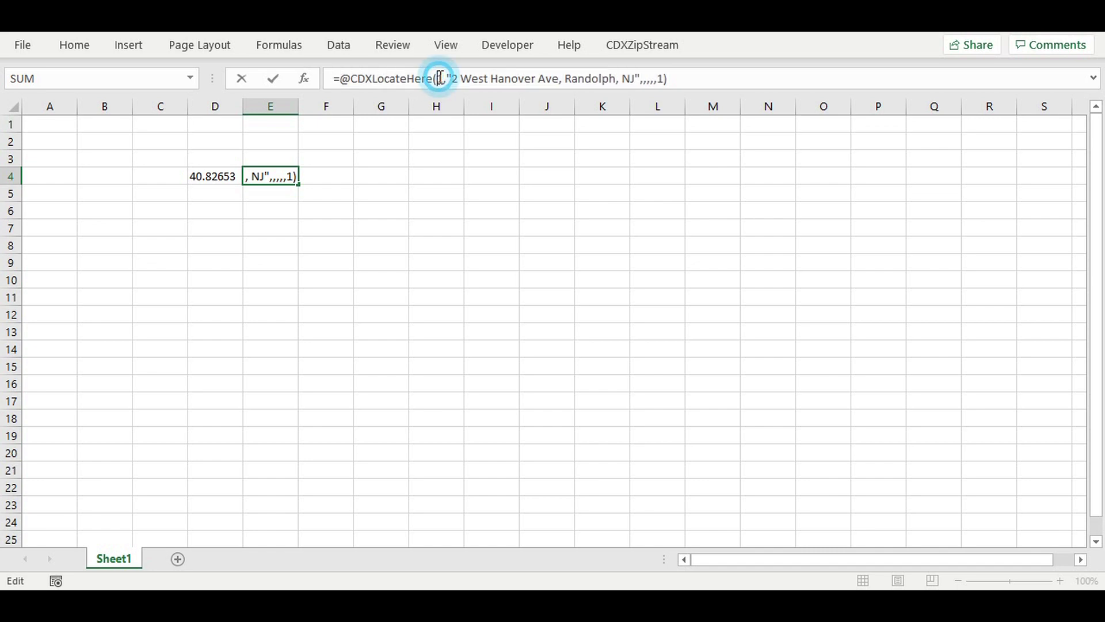
key("BackSpace")
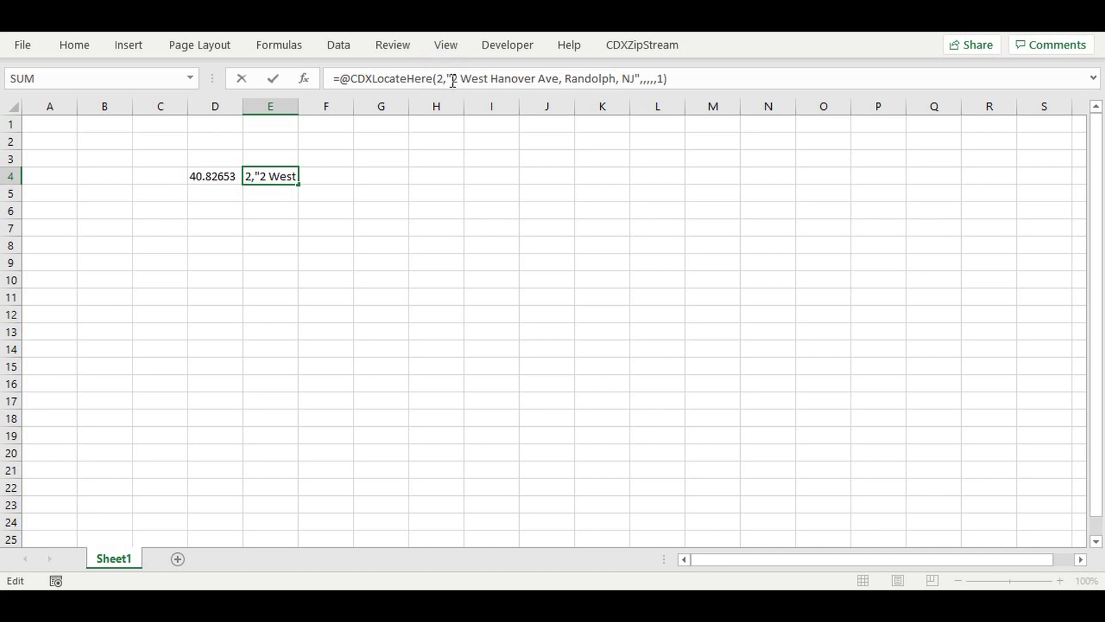
key("Return")
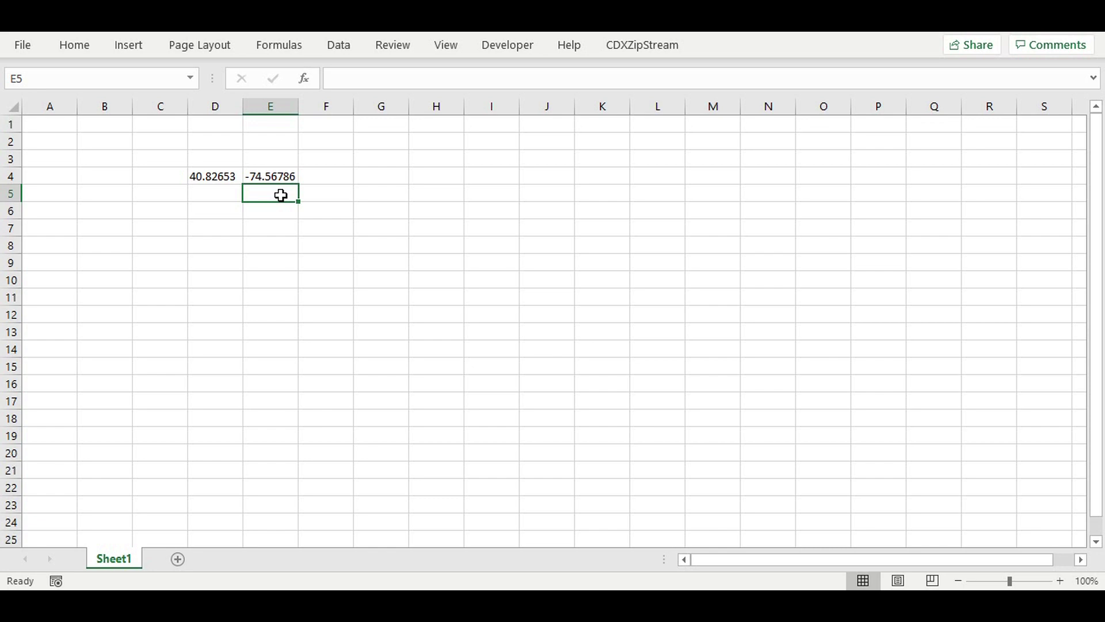
left_click(327, 173)
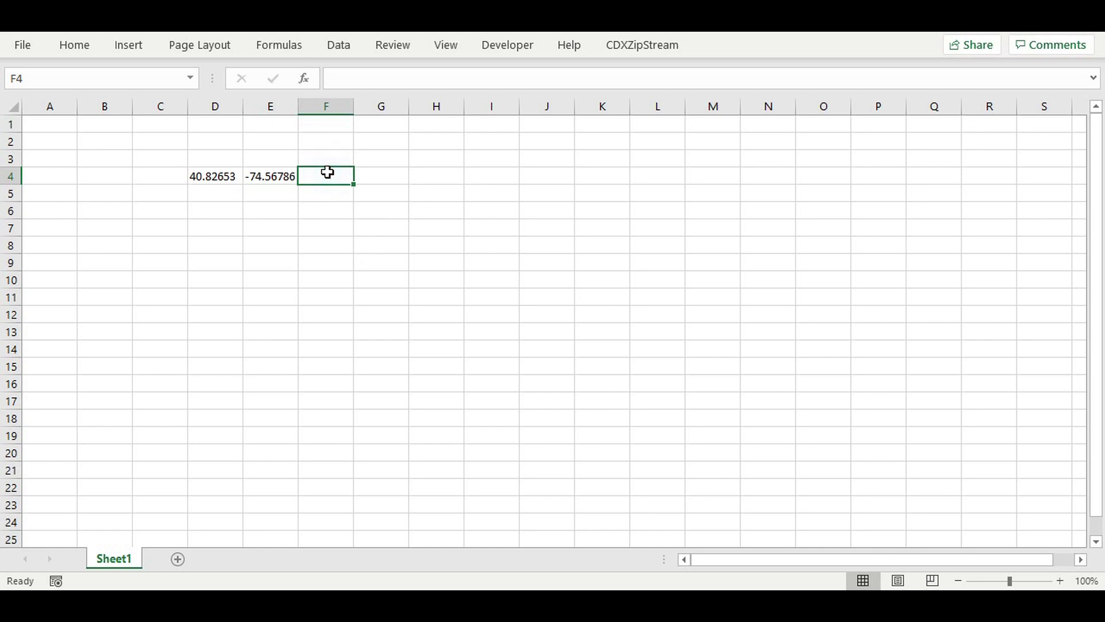
Step: Open the Insert CDXLocateHere Function dialog for F4 and move it clear of cells D4:F4
right_click(327, 171)
mouse_move(380, 144)
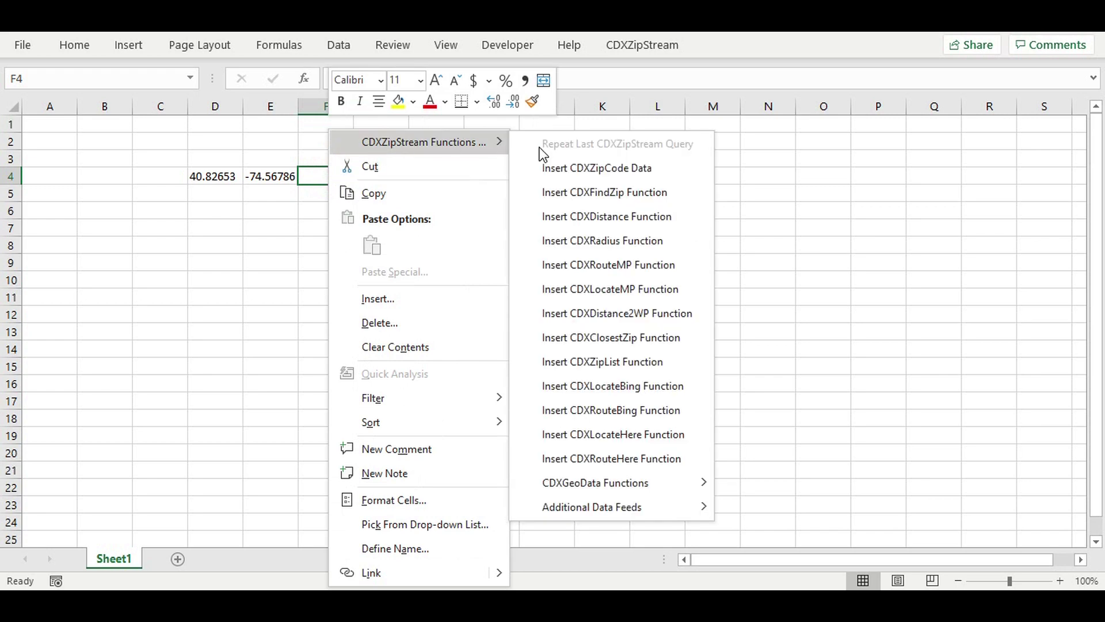
left_click(600, 436)
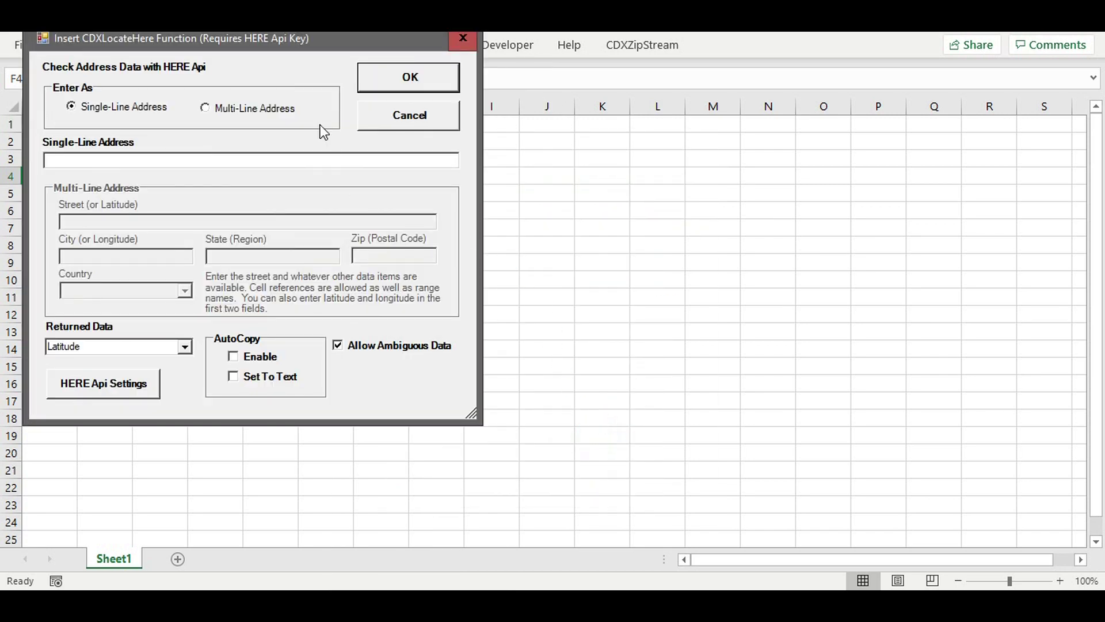
left_click_drag(263, 36, 603, 154)
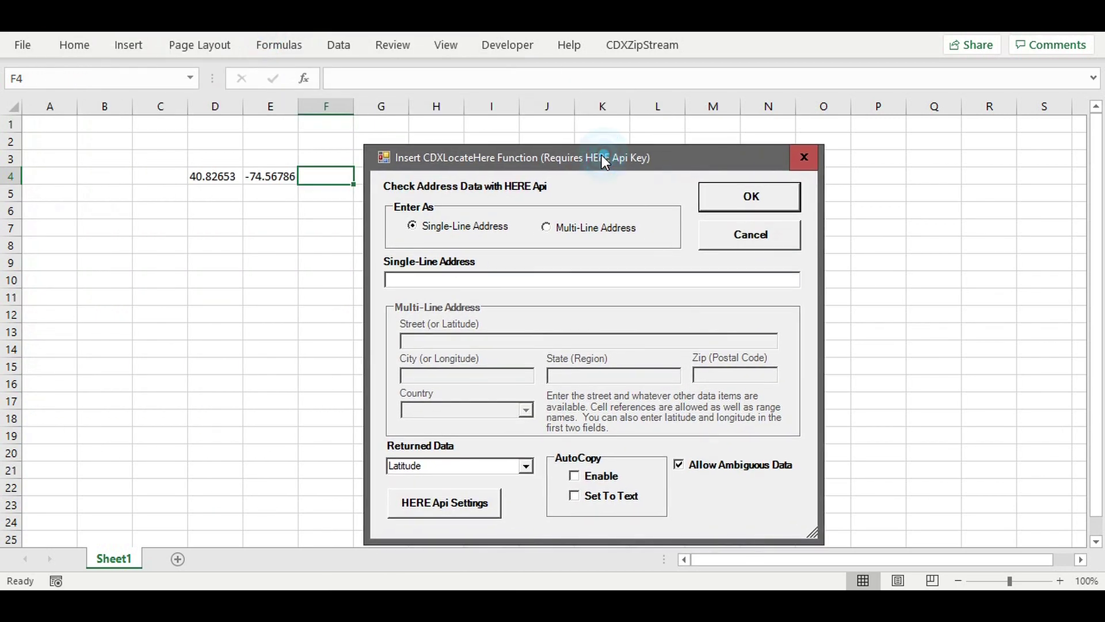
Step: Reverse-geocode D4 and E4 as a multi-line address into F4, returning the Best Match address
left_click(570, 230)
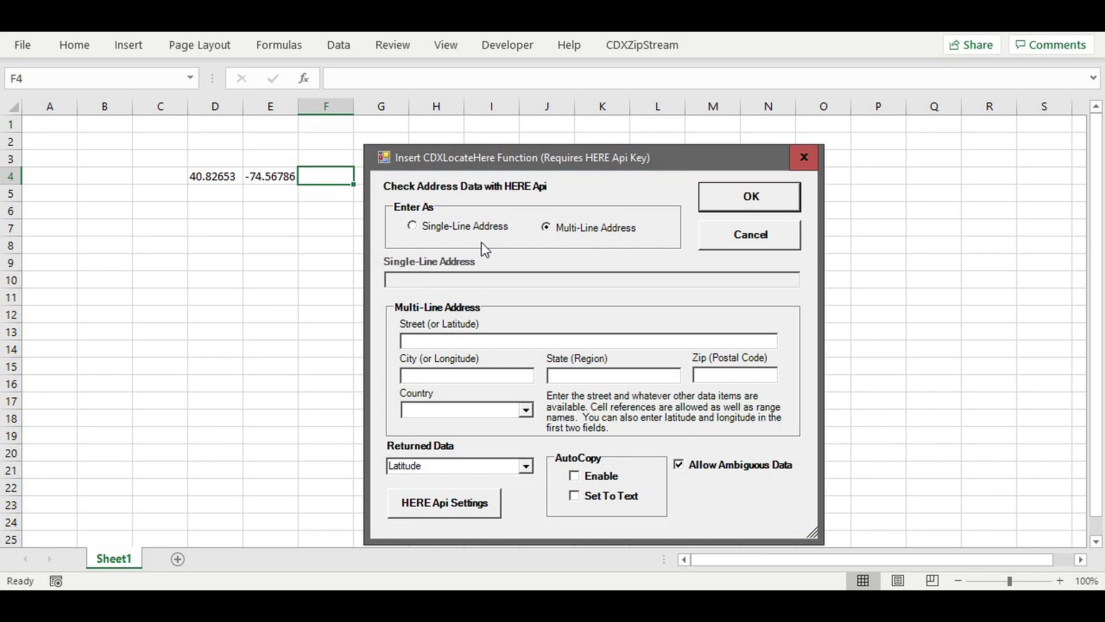
left_click(414, 340)
type("D4")
left_click(409, 375)
type("E4")
left_click(526, 465)
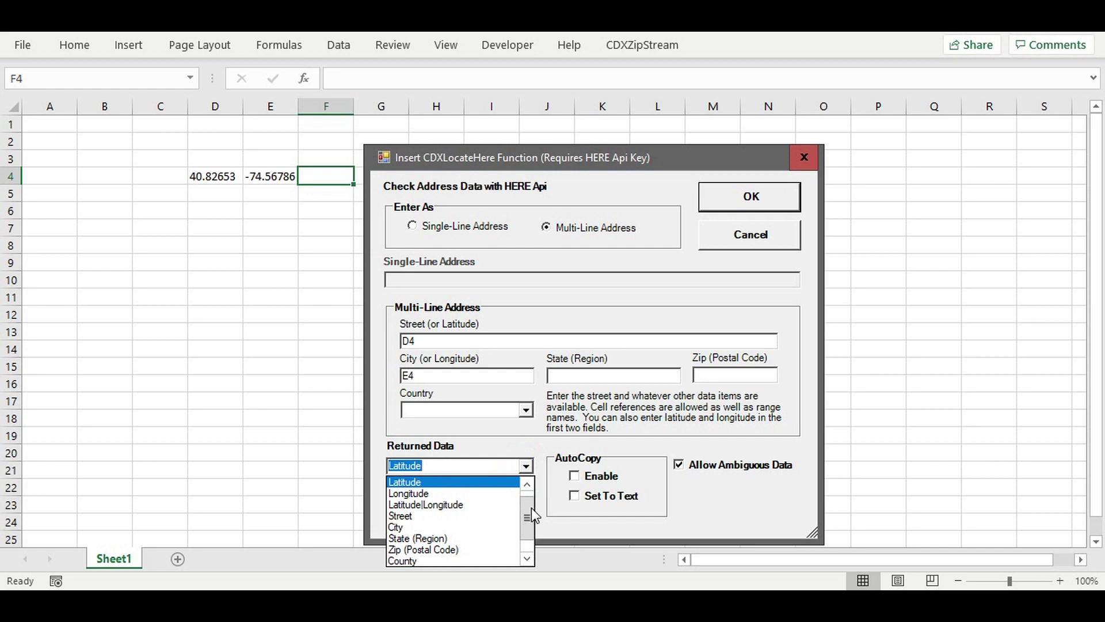
left_click_drag(527, 512, 525, 492)
left_click(440, 482)
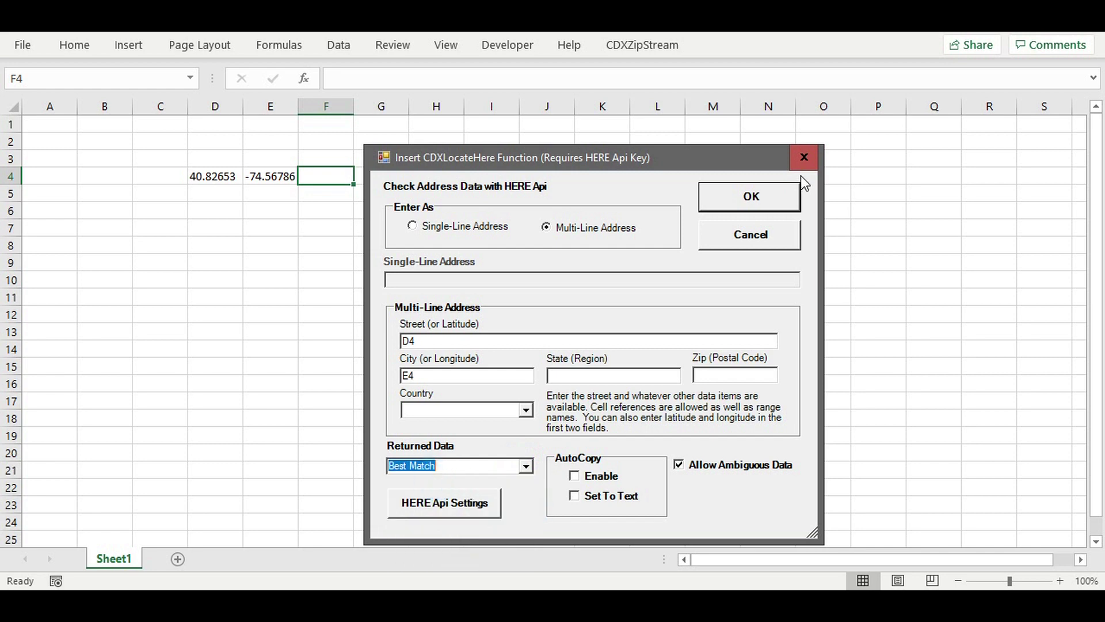
left_click(754, 200)
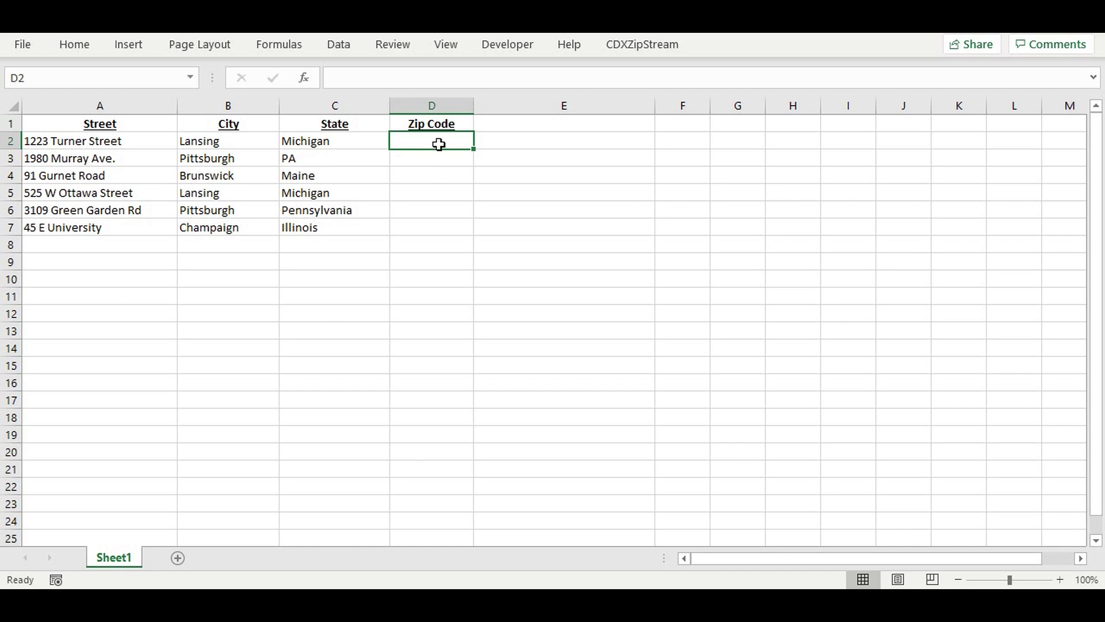
Step: Open the Insert CDXLocateHere Function dialog for the empty Zip Code cell D2
right_click(439, 143)
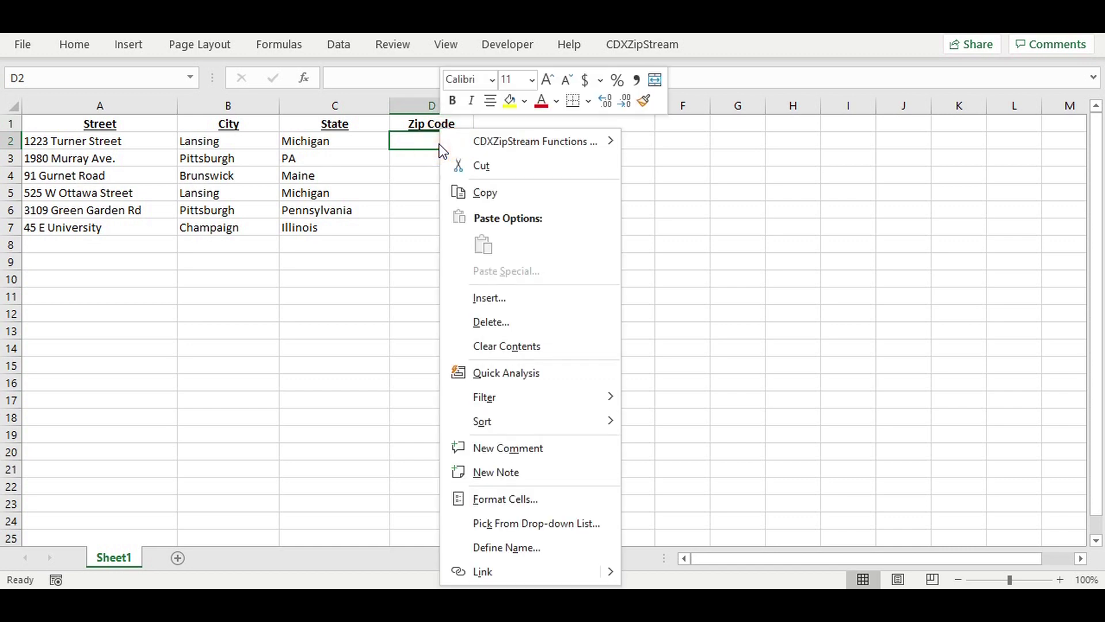
mouse_move(523, 144)
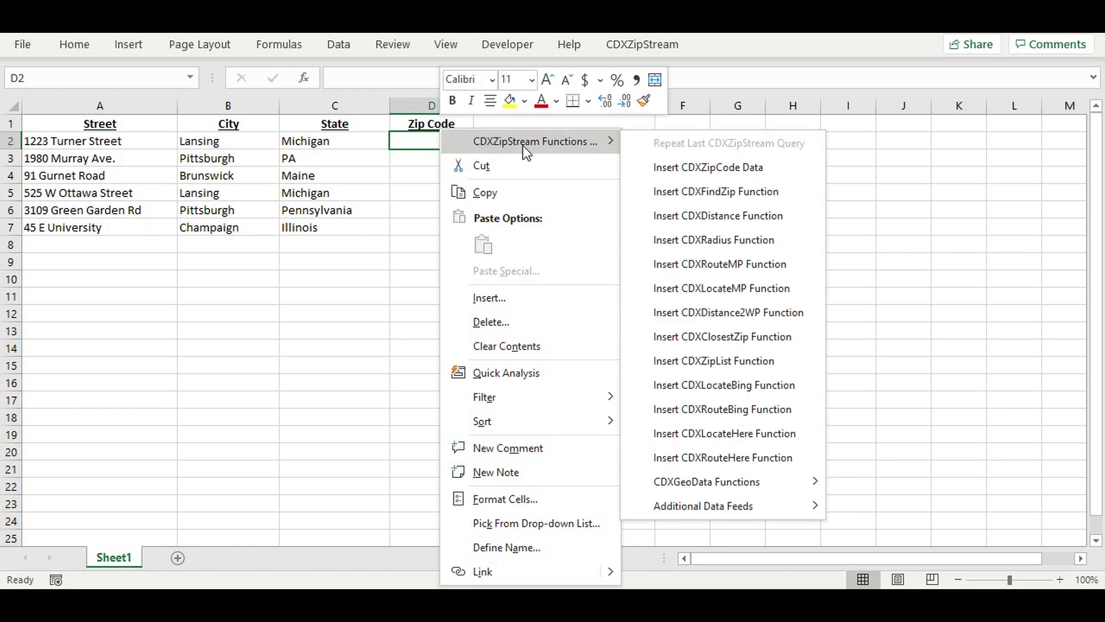
left_click(747, 433)
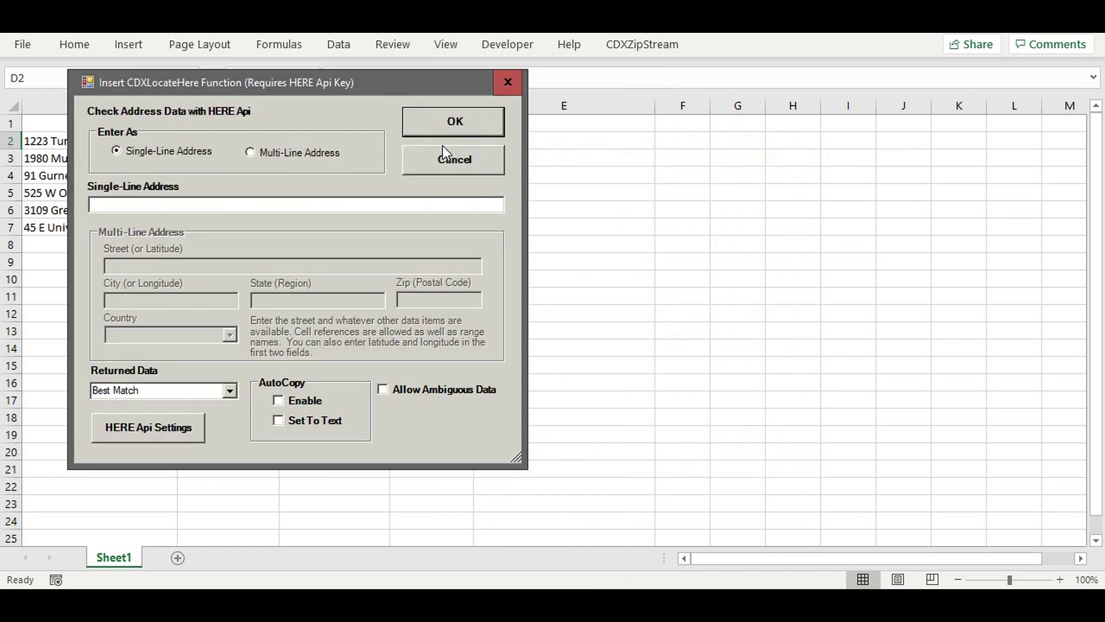
Step: Set the lookup to a multi-line address using a2, b2 and c2 for street, city and state
left_click_drag(388, 81, 814, 133)
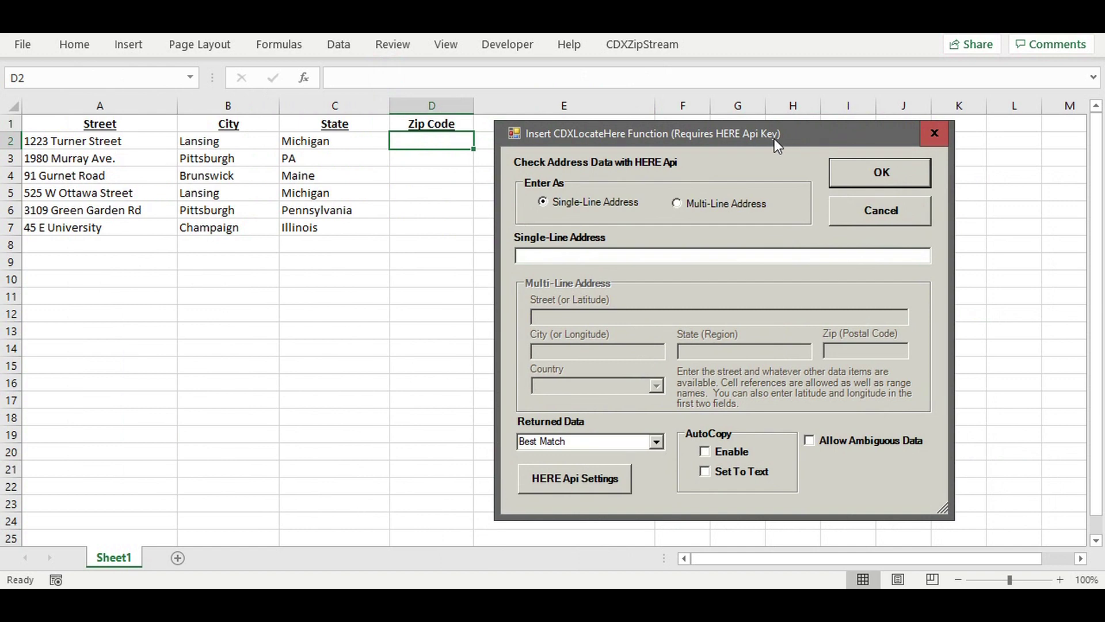
left_click(726, 204)
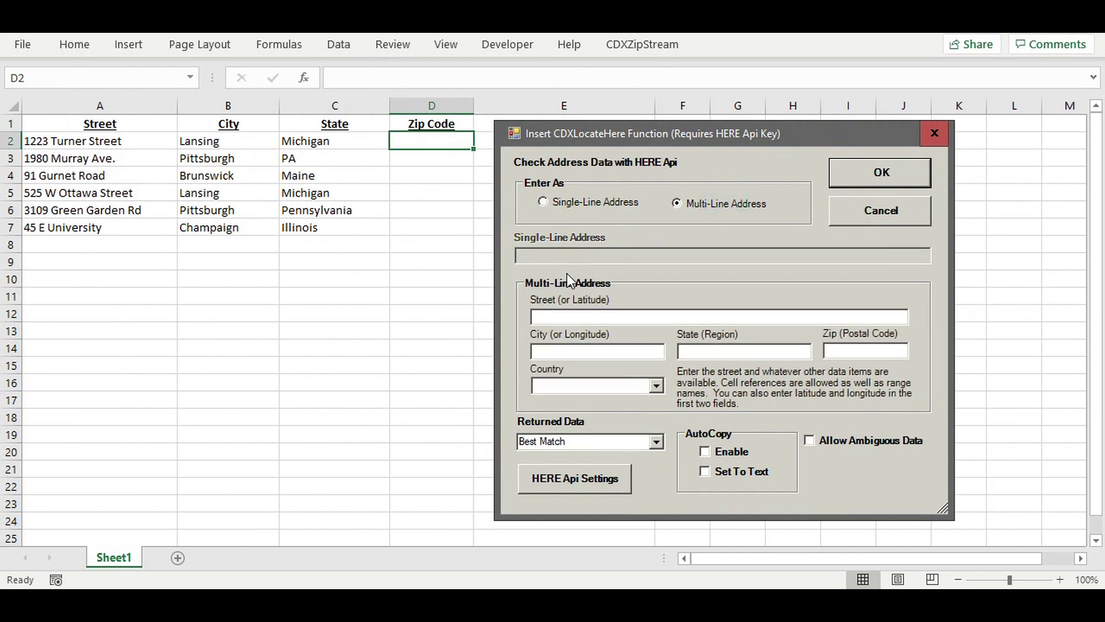
left_click(551, 317)
type("a2")
key("Tab")
type("b2")
key("Tab")
type("c2")
Step: Return Zip (Postal Code) with AutoCopy Enable and Allow Ambiguous Data, filling D2:D7
left_click(658, 441)
left_click_drag(658, 478, 655, 512)
left_click(609, 503)
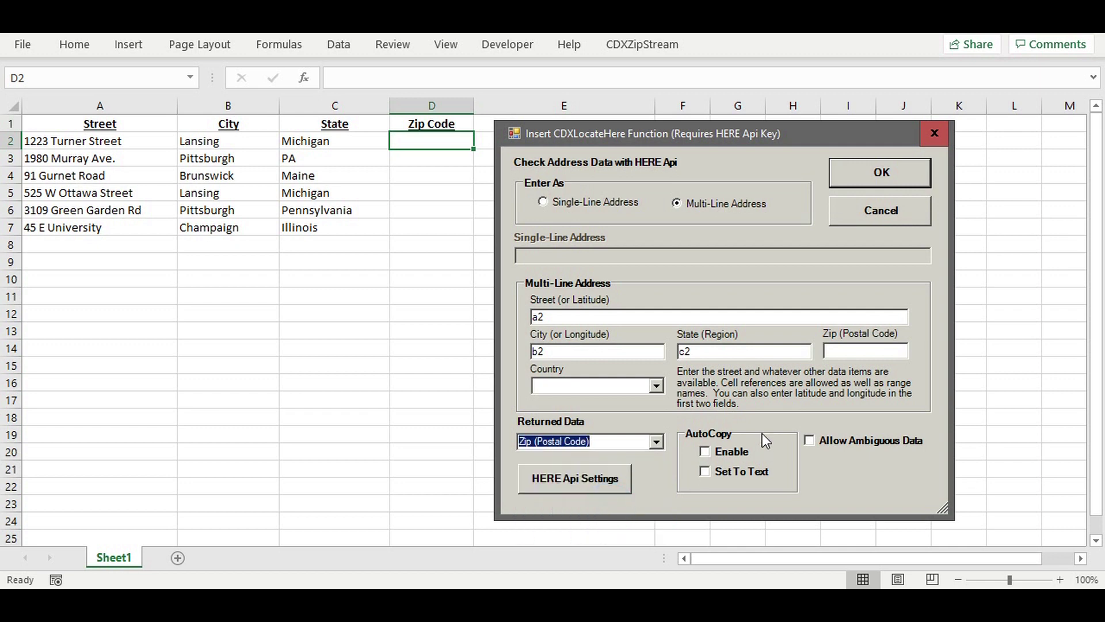
left_click(711, 448)
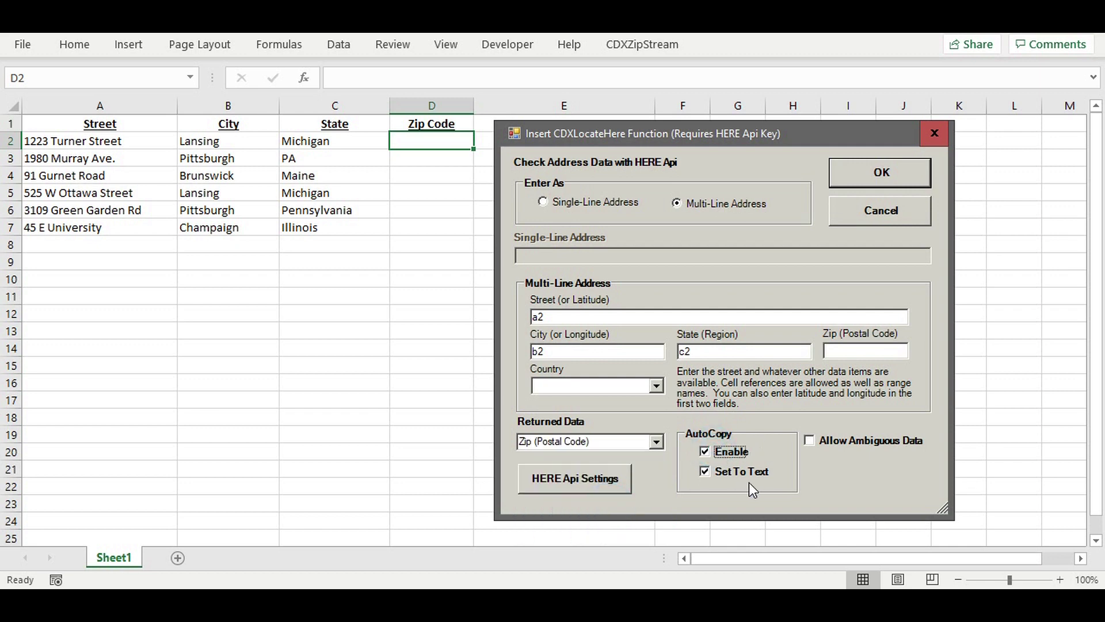
left_click(854, 445)
left_click(882, 175)
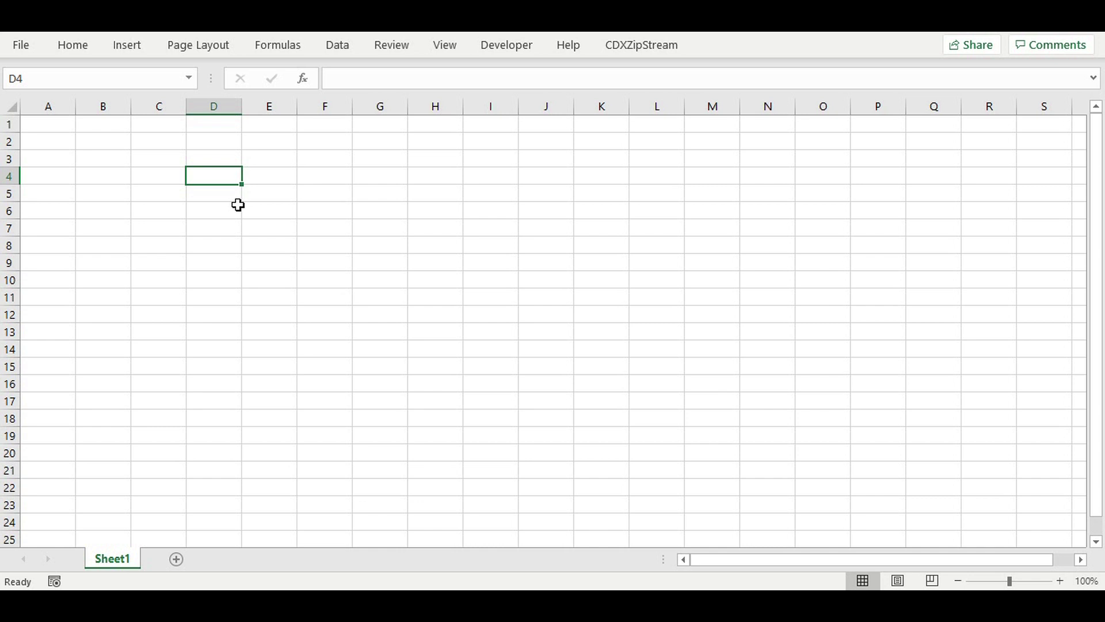
Step: Open the Insert CDXRouteHere Function dialog for cell D4 and reposition it
right_click(223, 177)
mouse_move(303, 140)
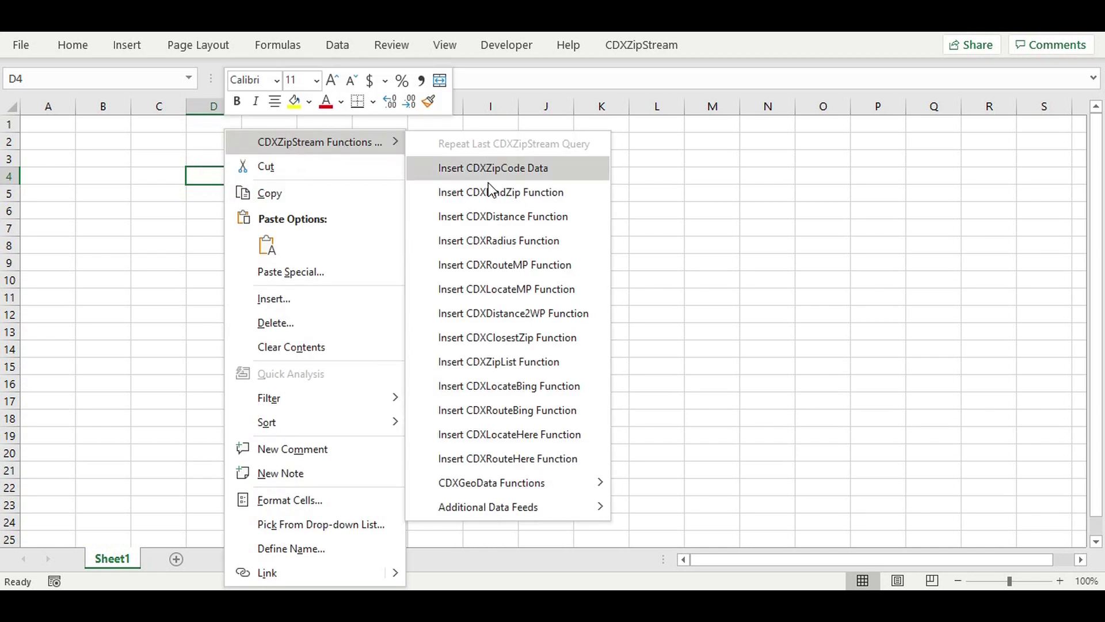
left_click(502, 459)
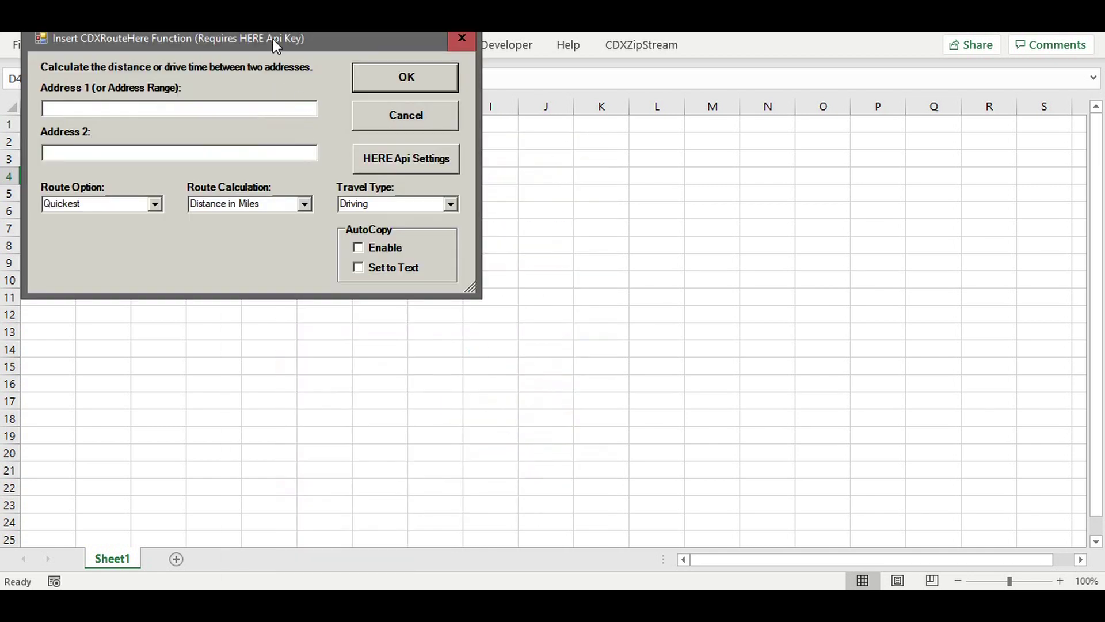
left_click_drag(283, 23, 593, 142)
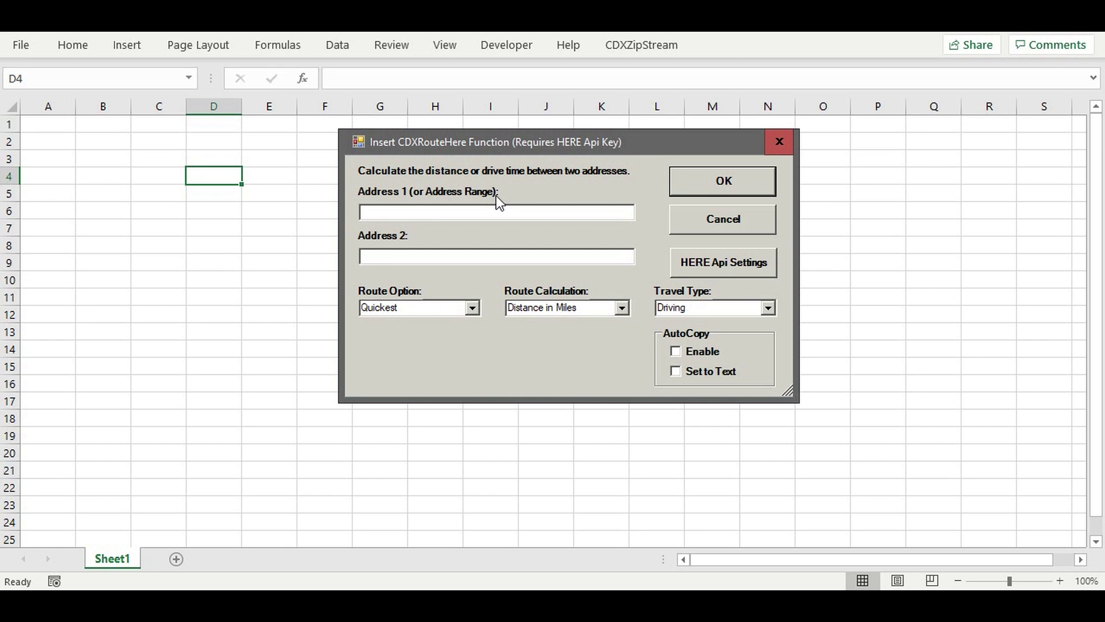
Step: Compute the driving distance from the pasted Randolph, NJ address to 08033 in D4
left_click(391, 214)
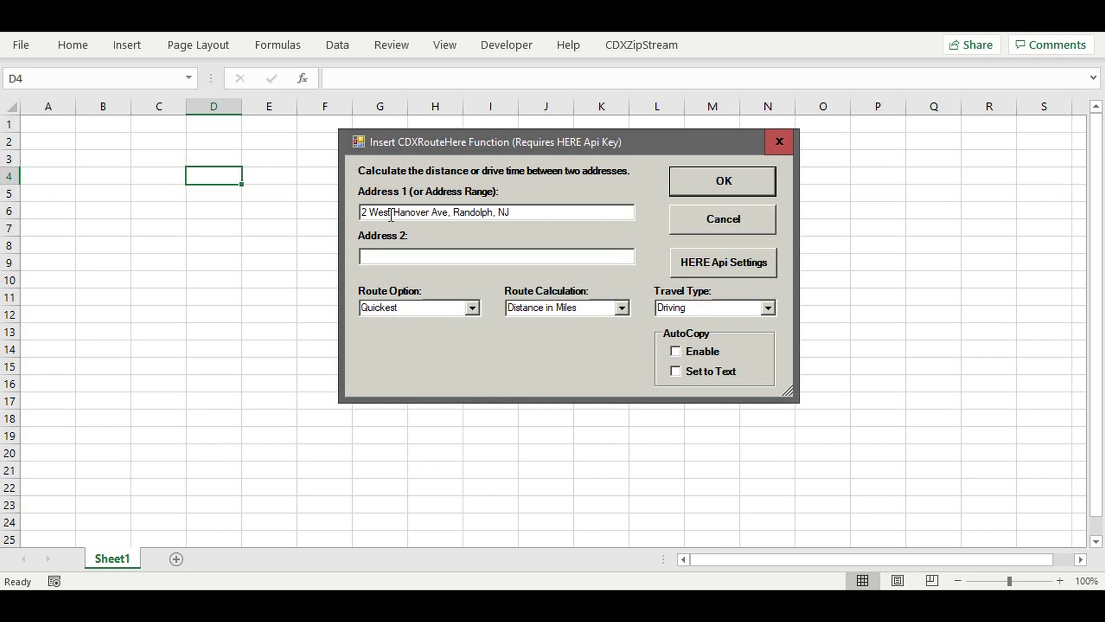
left_click(374, 256)
type("08033")
left_click(767, 308)
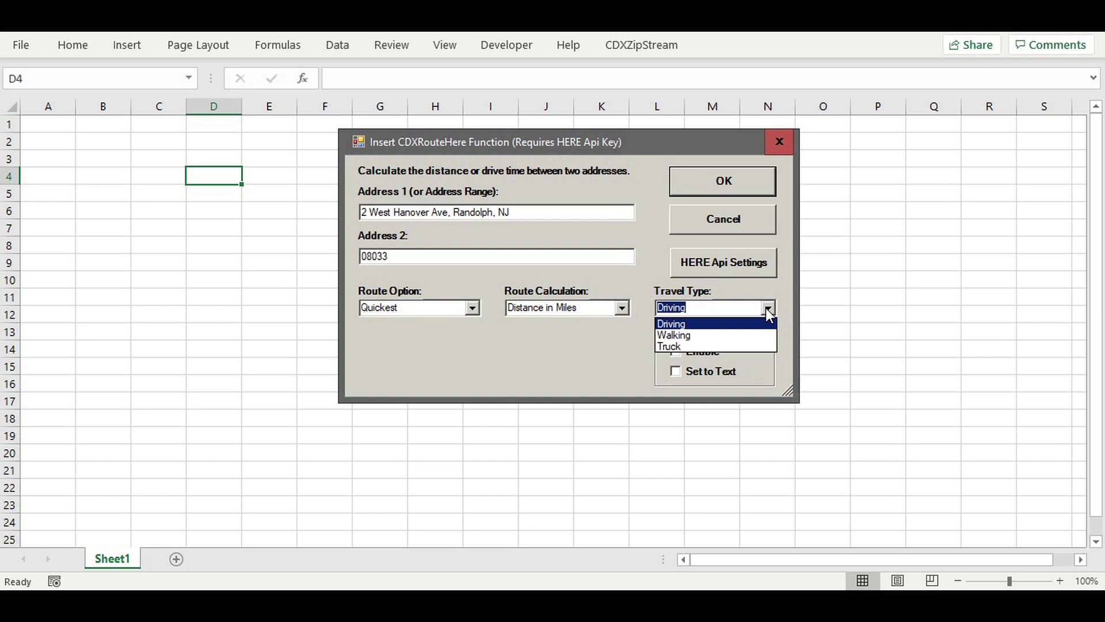
left_click(766, 309)
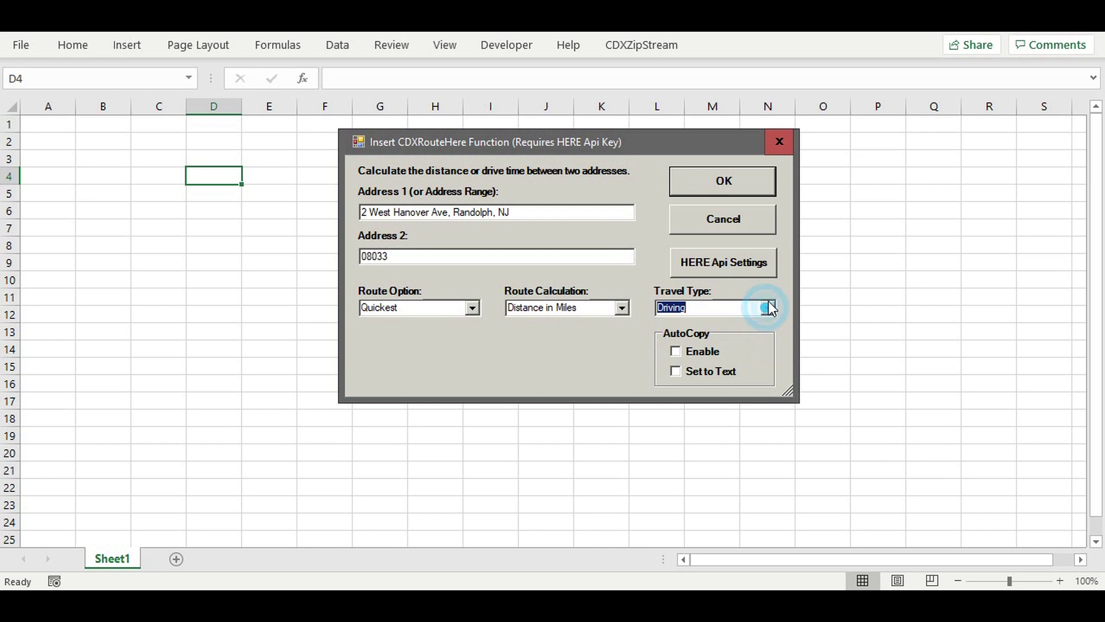
left_click(724, 181)
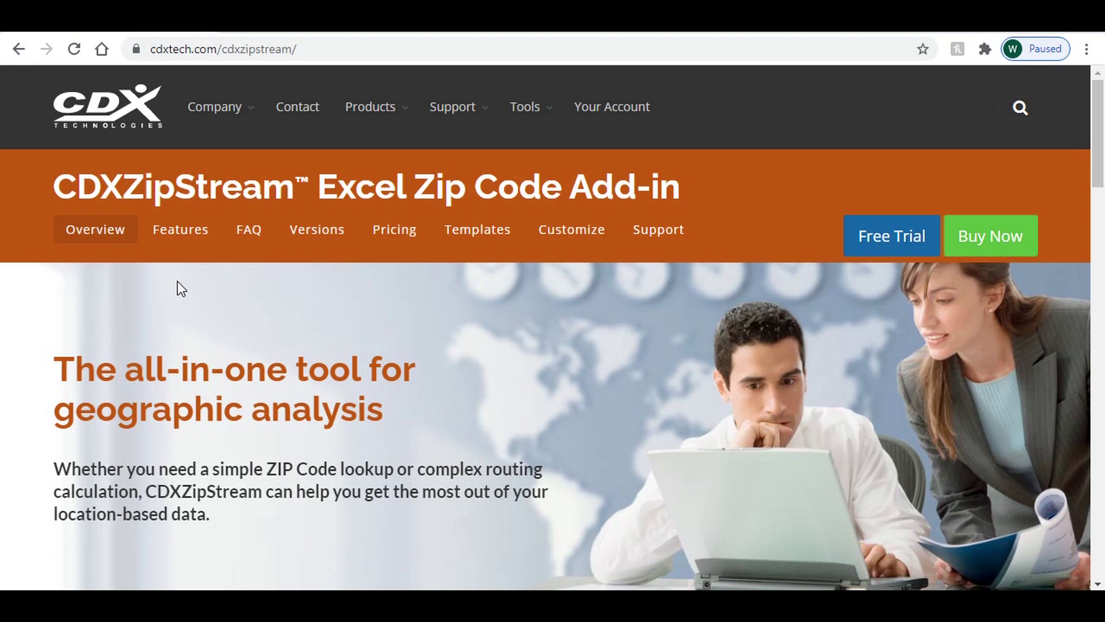
Step: Go back to developer.here.com and start the Freemium account sign-up
key("alt+Left")
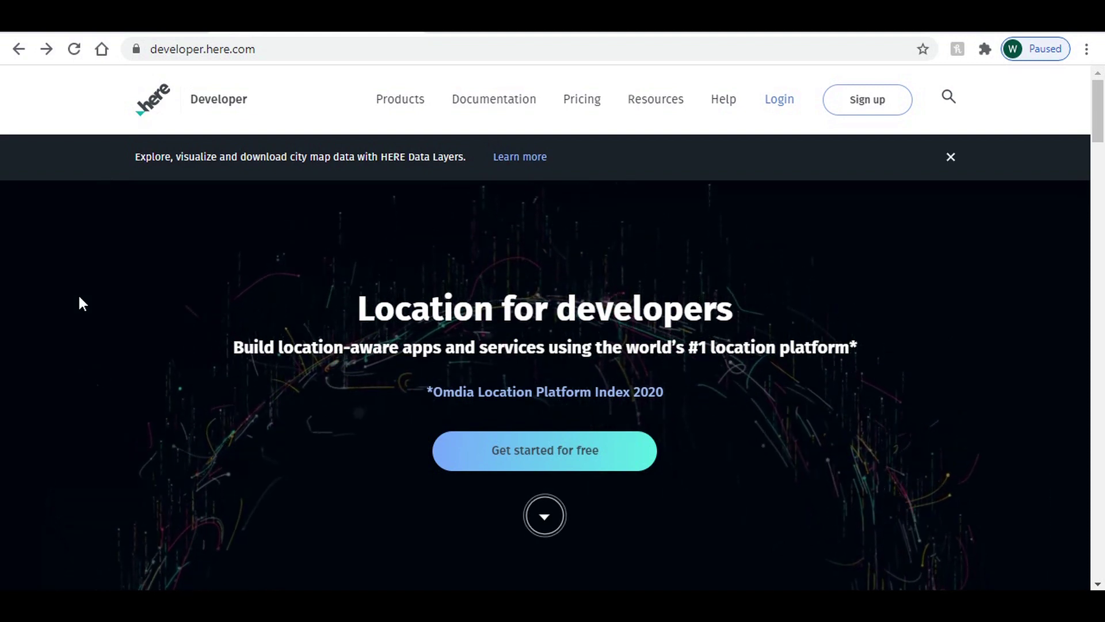
left_click(862, 114)
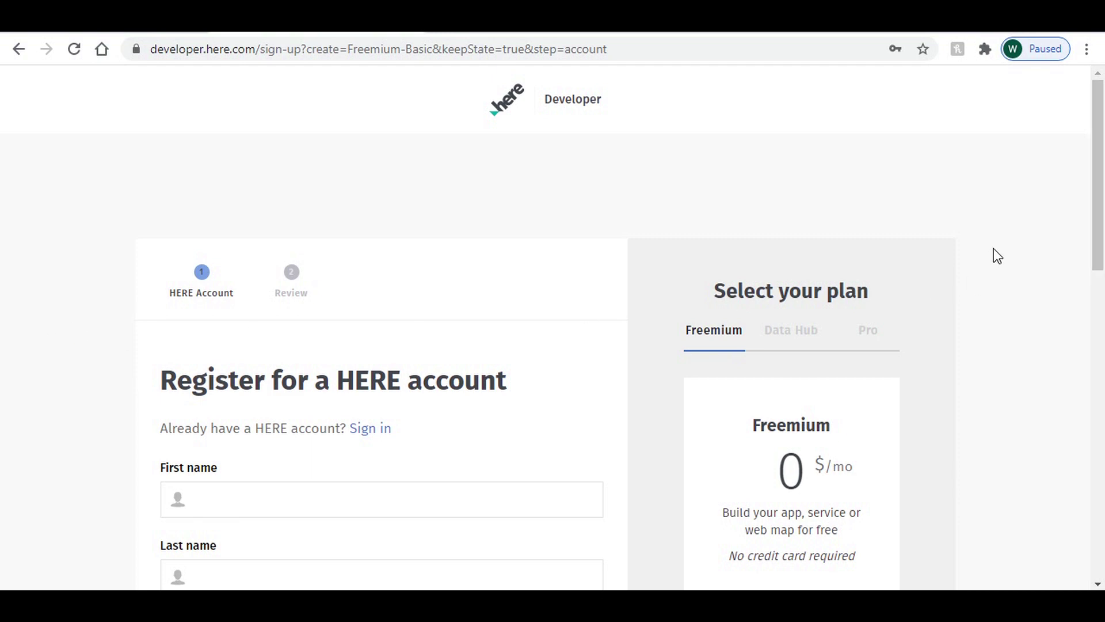
Step: Scroll through the Freemium registration form, then return to the CDXZipStream product page
scroll(1100, 230, "down", 3)
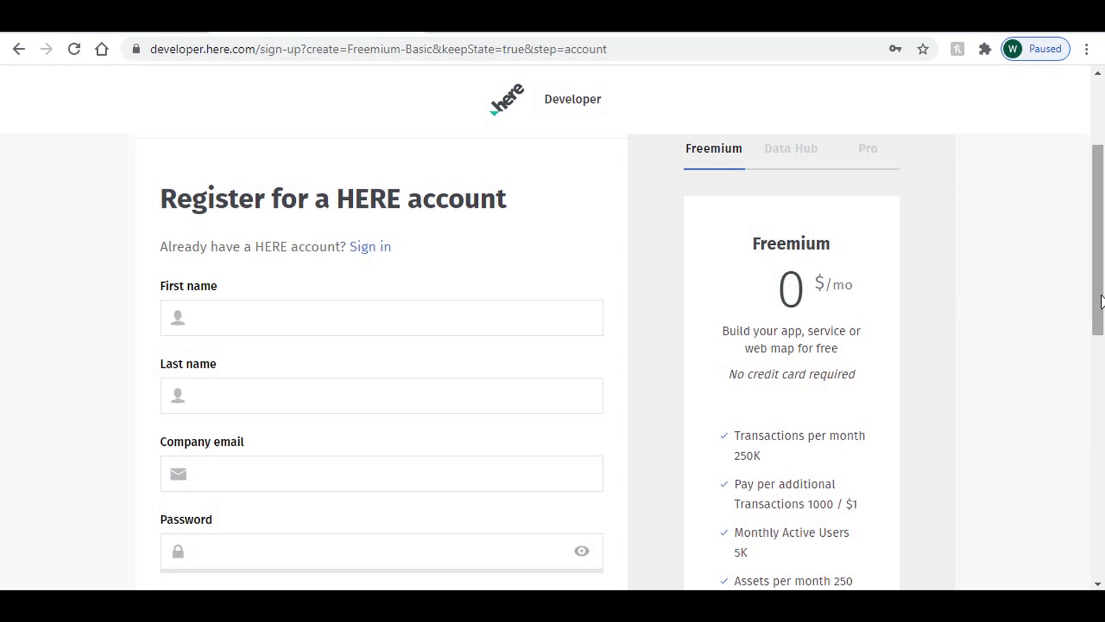
left_click_drag(1100, 304, 1103, 206)
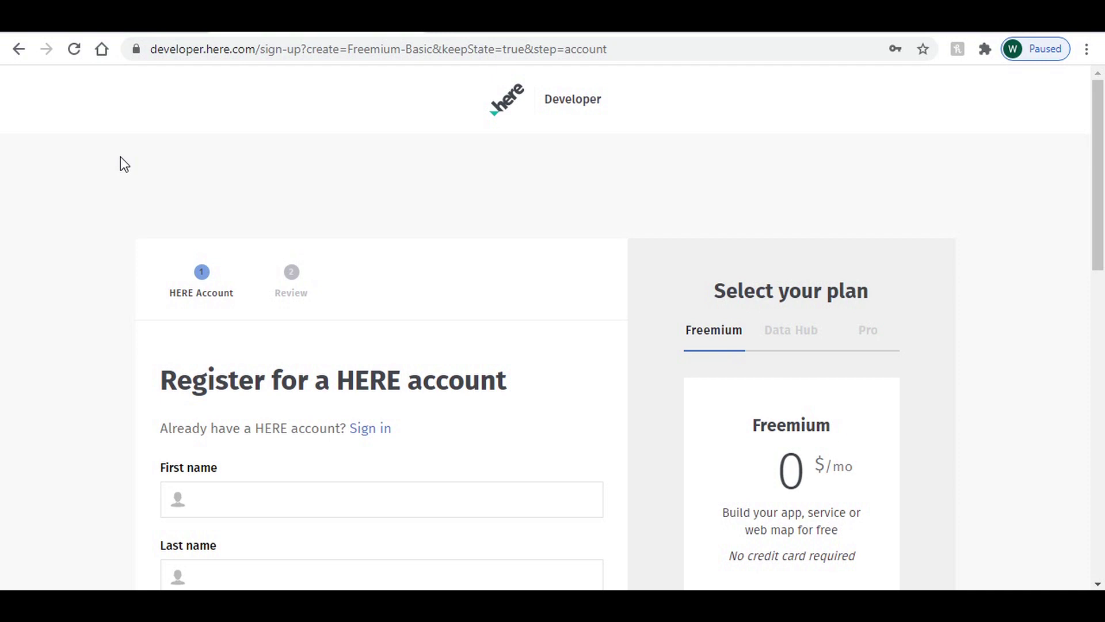
left_click(69, 31)
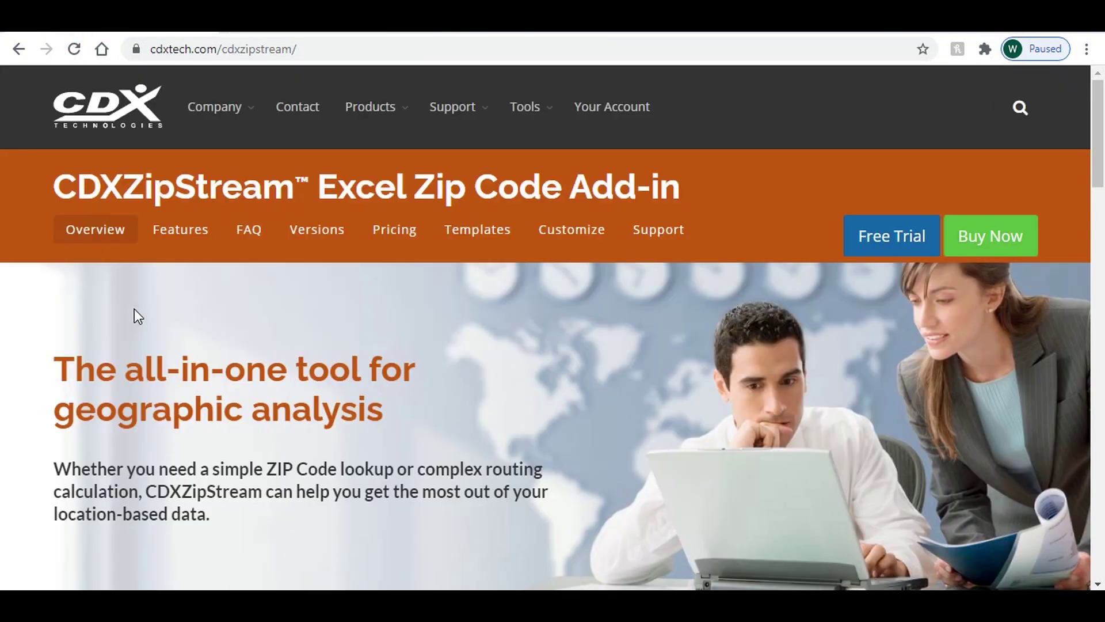